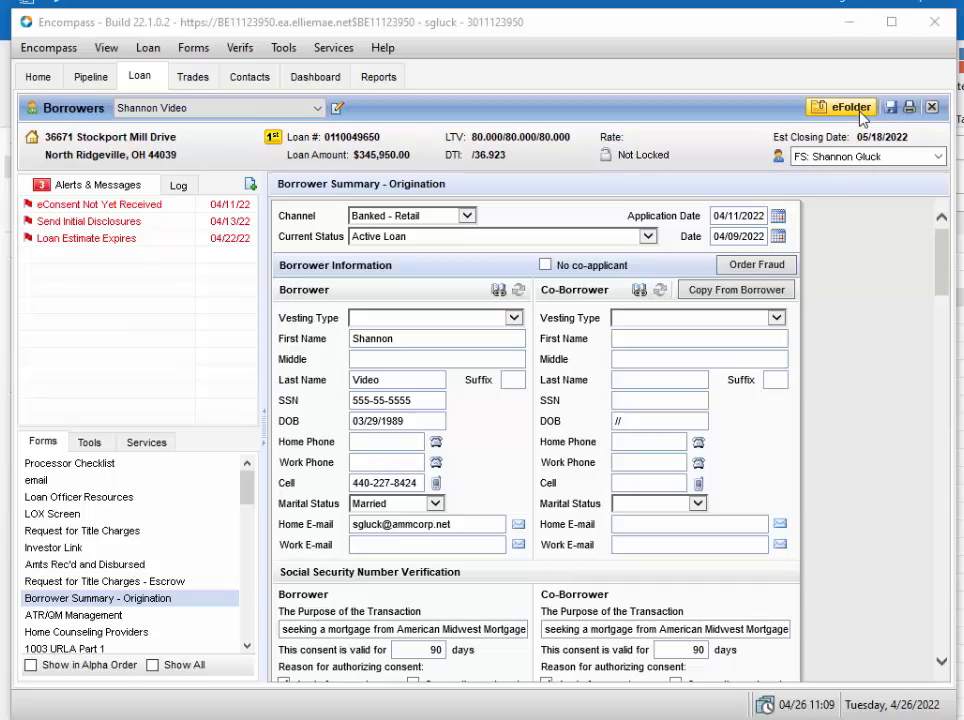
Step: Open the loan's eFolder and start an eDisclosures order with the FHA Fixed Rate Open Term plan code to run the data audit
{"action": "left_click", "coordinate": [843, 112]}
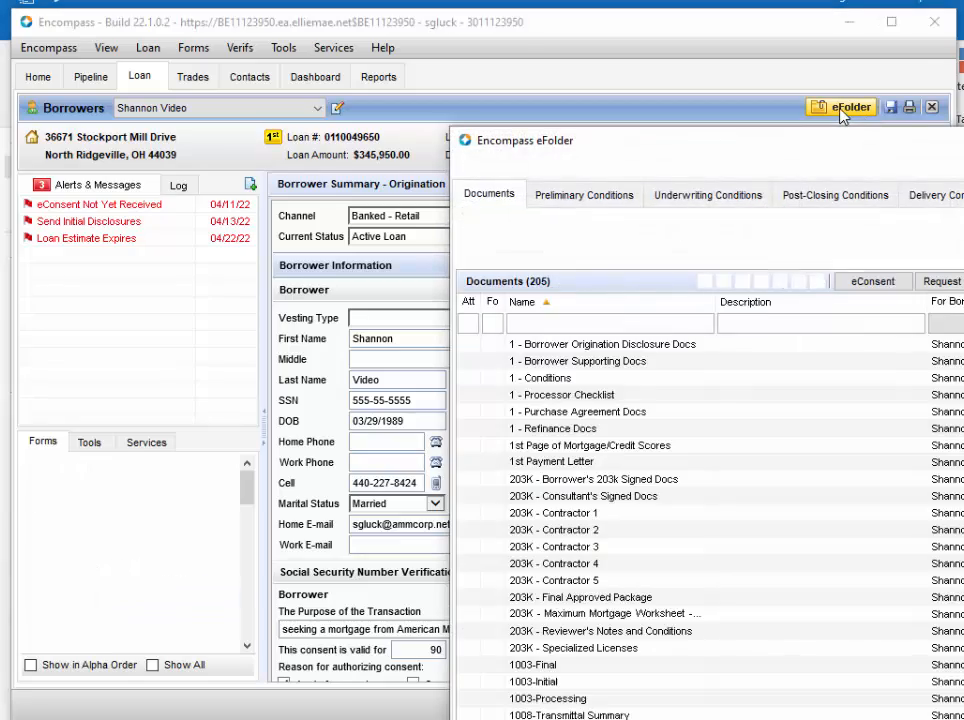
{"action": "left_click_drag", "start_coordinate": [861, 152], "coordinate": [432, 46]}
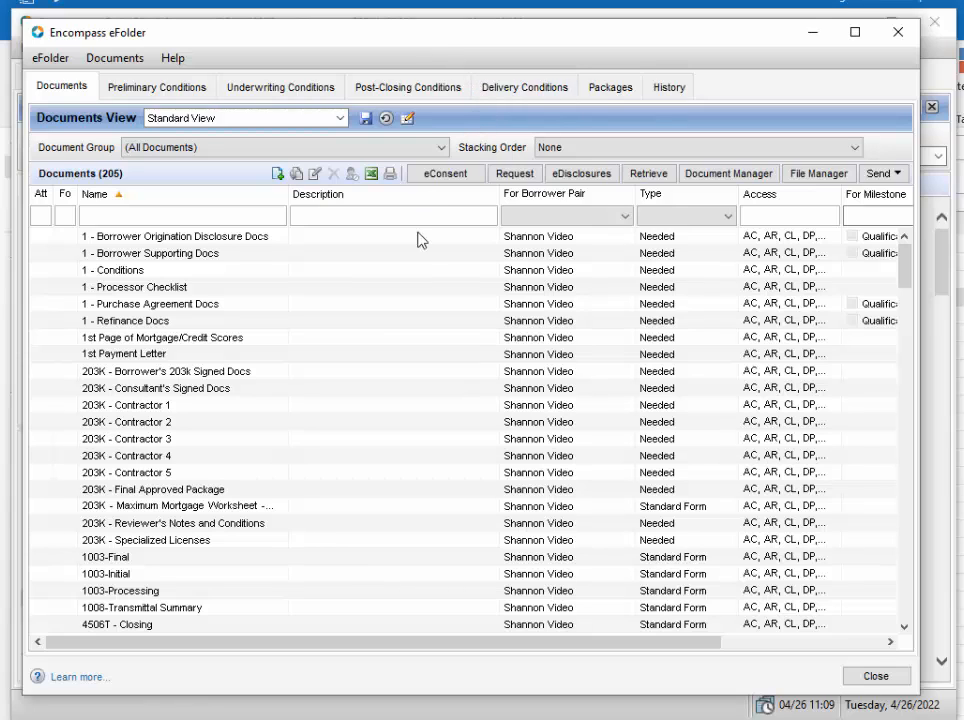
{"action": "left_click", "coordinate": [578, 178]}
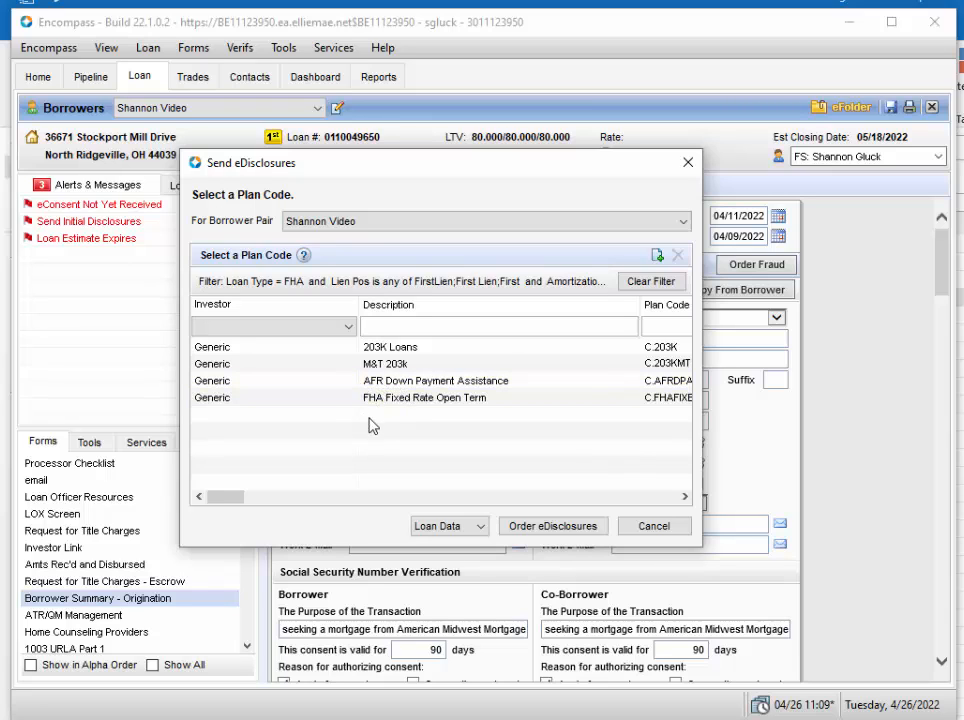
{"action": "left_click", "coordinate": [399, 401]}
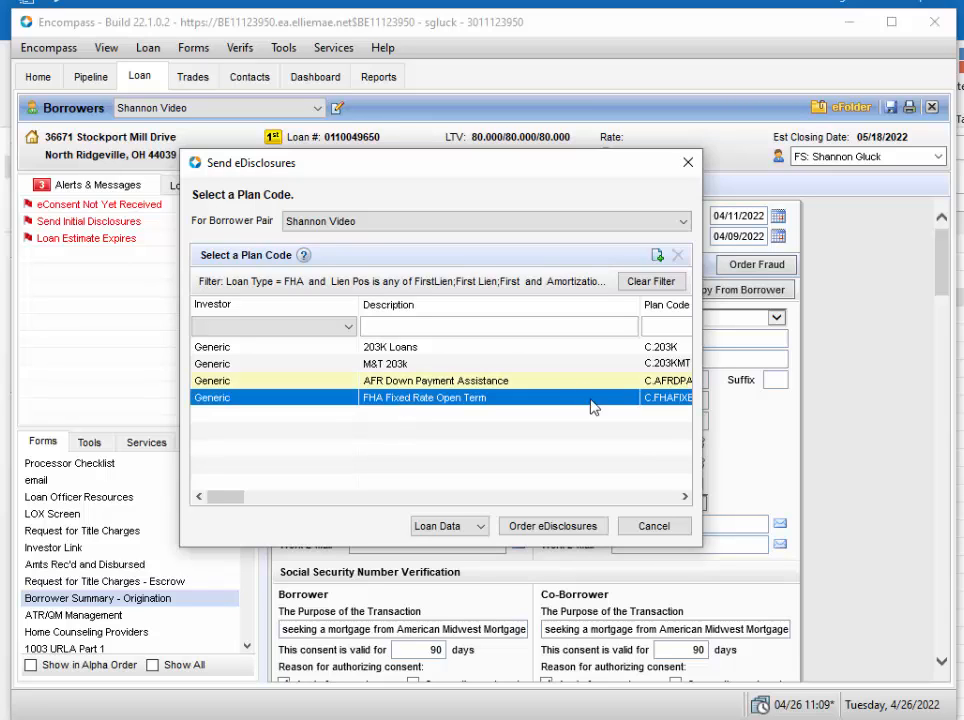
{"action": "left_click", "coordinate": [556, 527]}
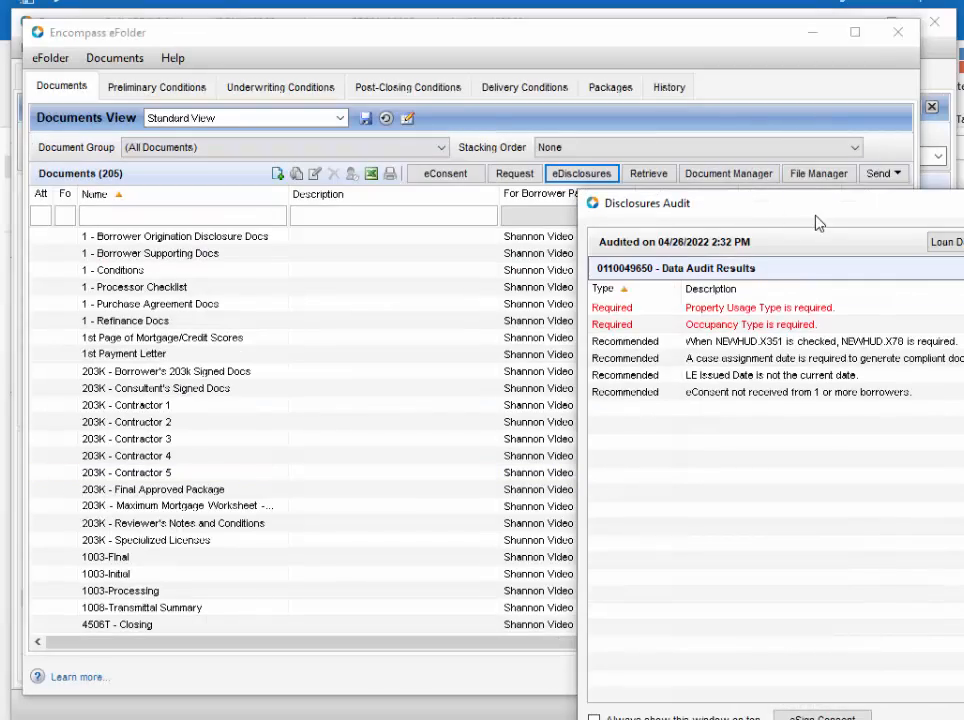
{"action": "left_click_drag", "start_coordinate": [817, 222], "coordinate": [320, 80]}
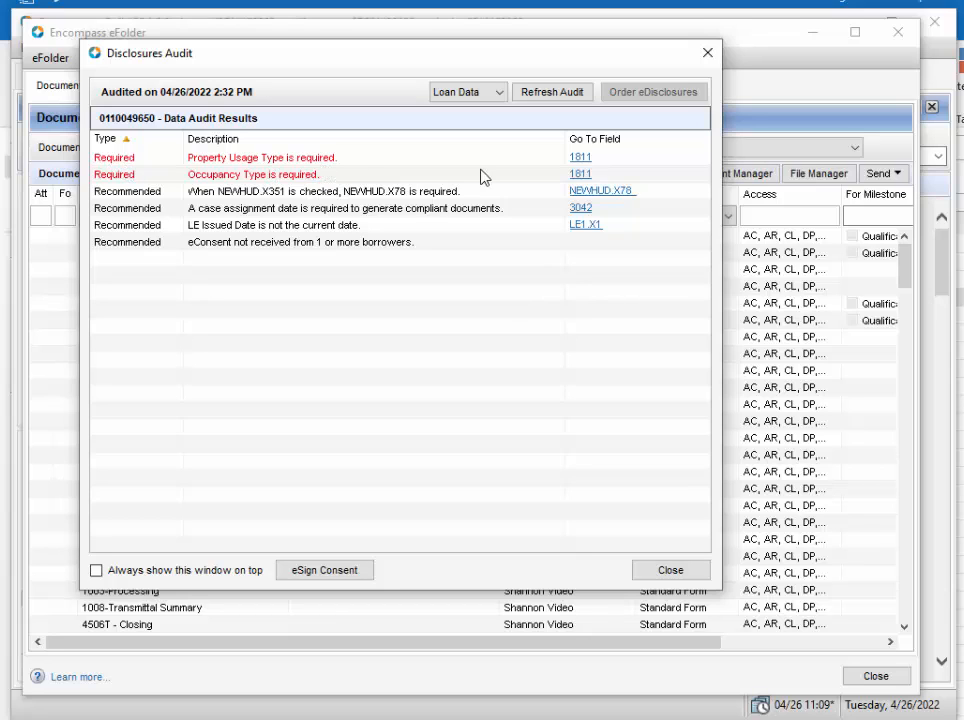
Step: Go from the audit's required Property Usage Type item to its field 1811 and mark the property as Primary
{"action": "left_click", "coordinate": [579, 160]}
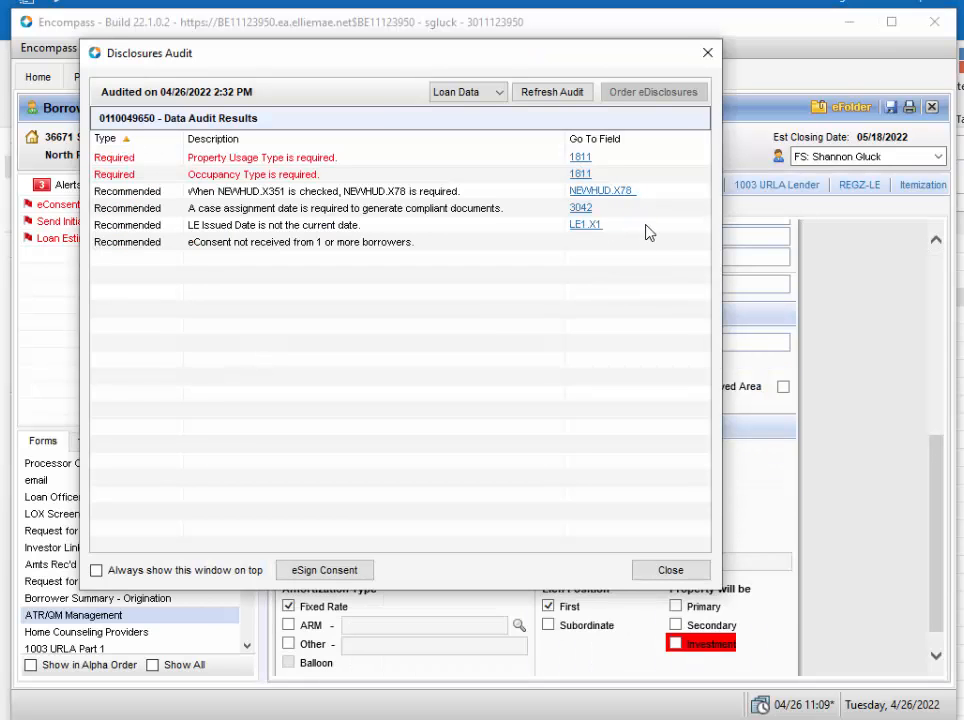
{"action": "left_click", "coordinate": [676, 607]}
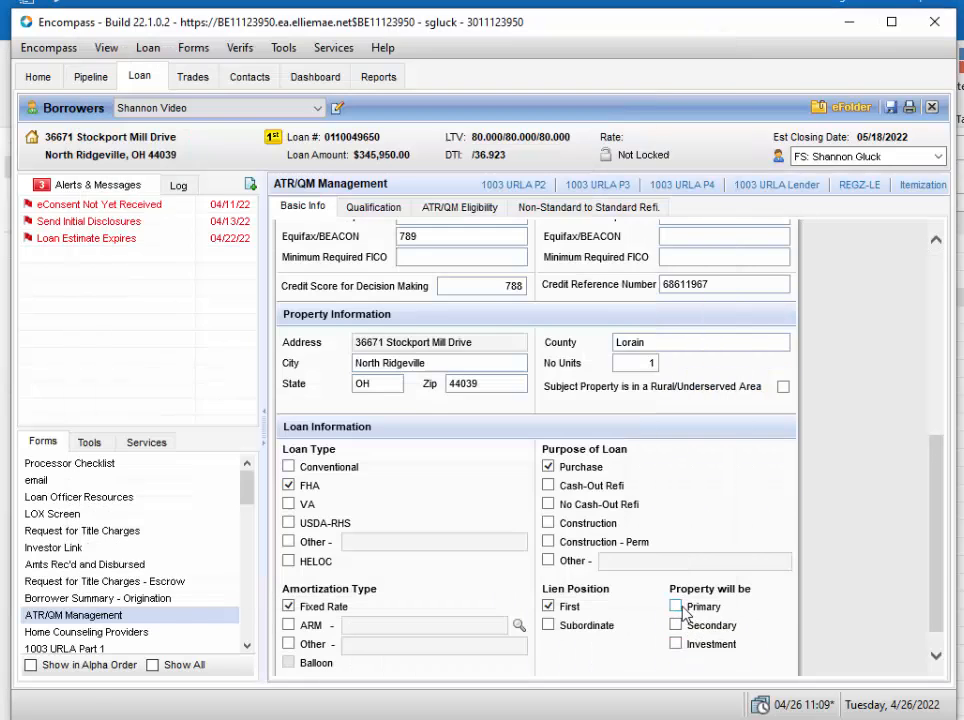
{"action": "left_click", "coordinate": [677, 607]}
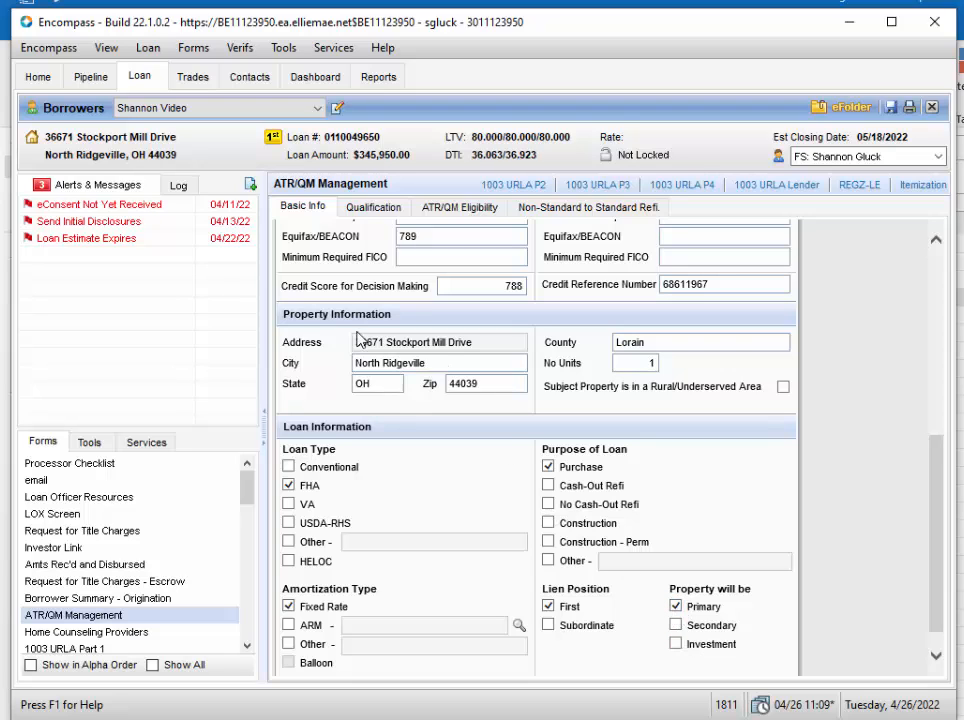
Step: Rerun the eDisclosures audit from the eFolder with the FHA Fixed Rate Open Term plan code and order the eDisclosures
{"action": "left_click", "coordinate": [843, 107]}
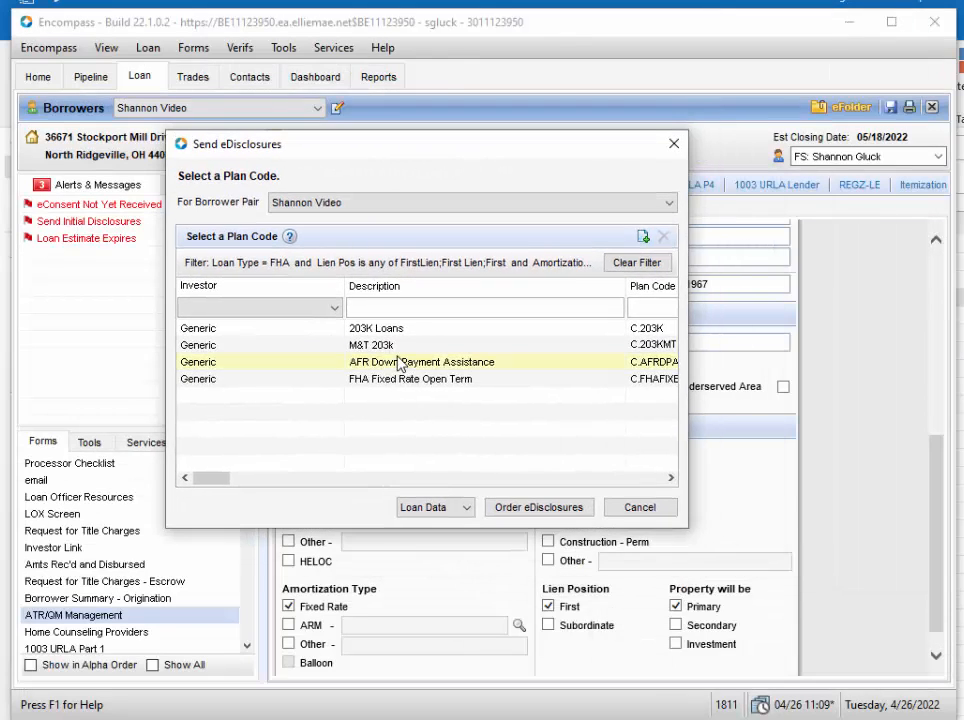
{"action": "left_click", "coordinate": [436, 378]}
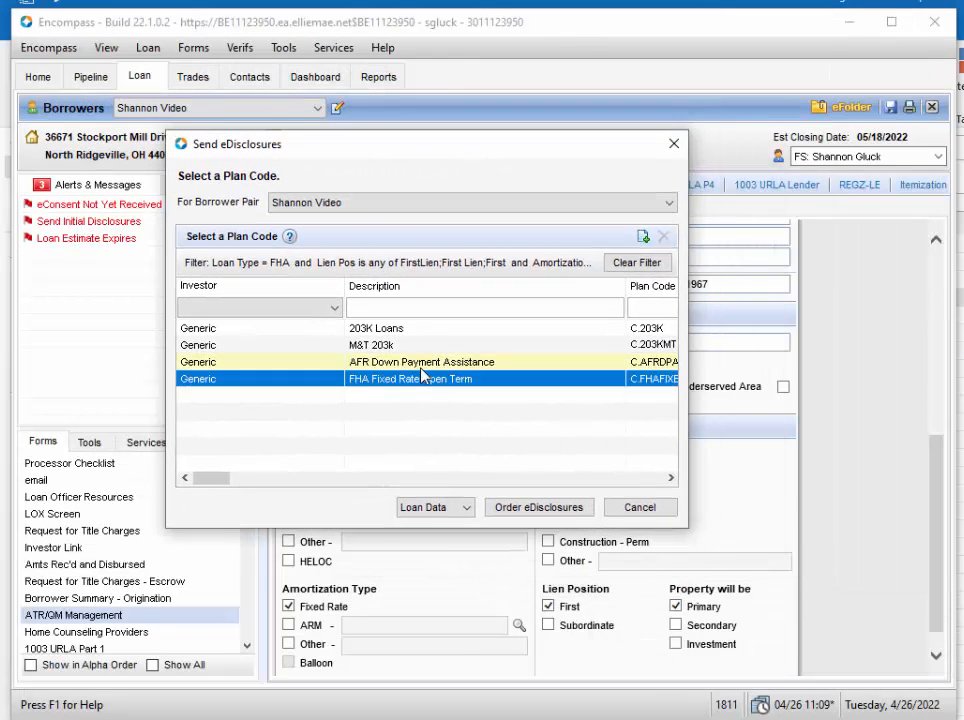
{"action": "left_click", "coordinate": [521, 509]}
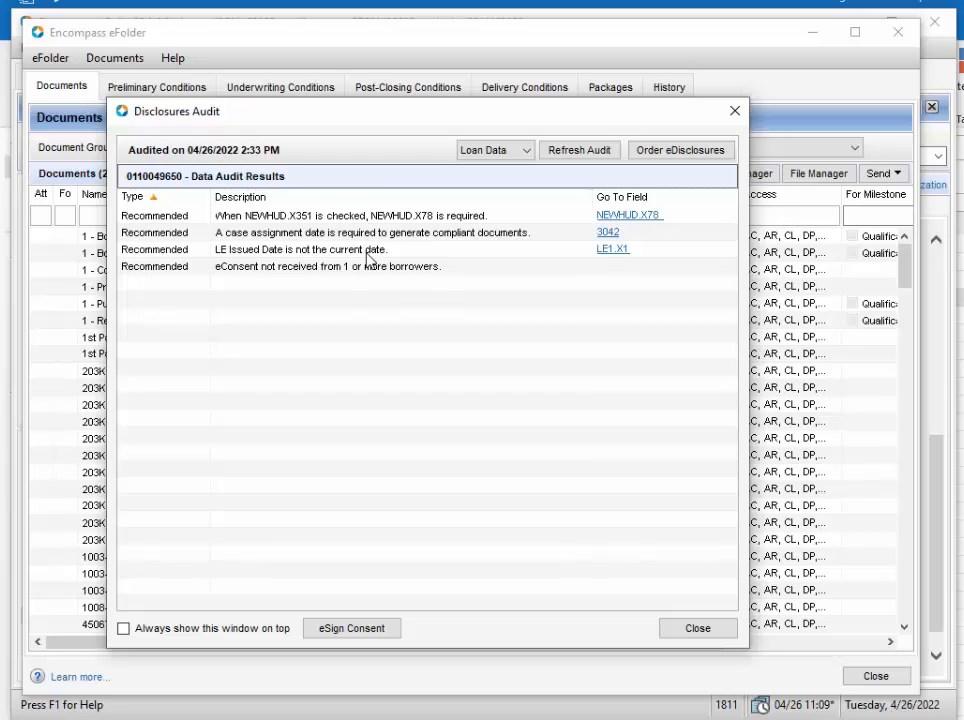
{"action": "left_click", "coordinate": [656, 158]}
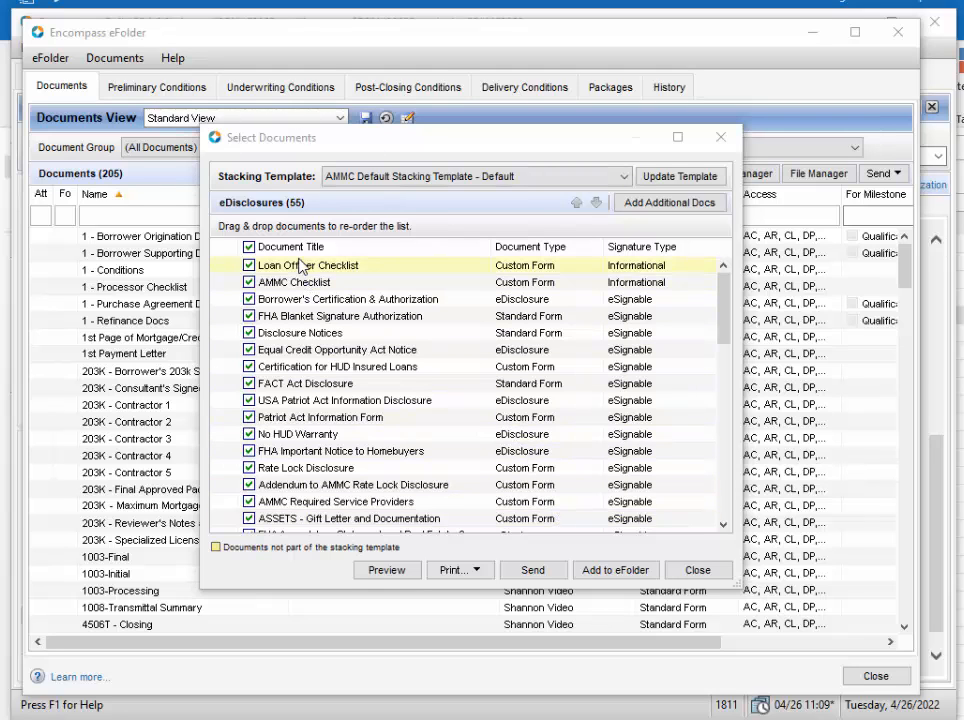
Step: Review the eDisclosures document list, keep all documents selected, and proceed to the sending form
{"action": "scroll", "coordinate": [303, 467], "scroll_direction": "down", "scroll_amount": 1}
{"action": "scroll", "coordinate": [303, 467], "scroll_direction": "down", "scroll_amount": 6}
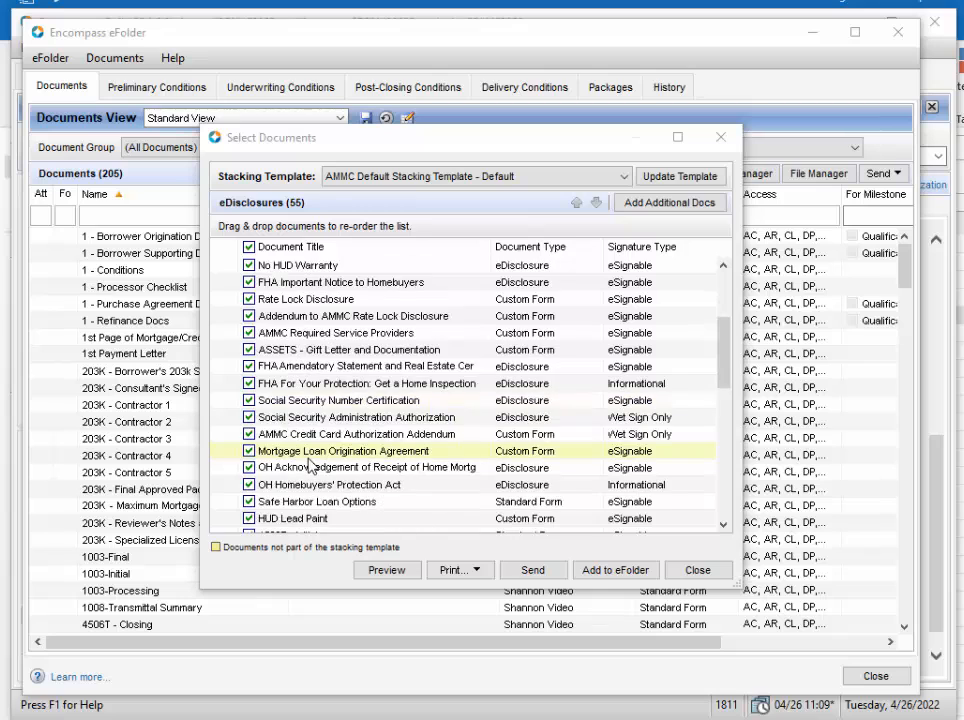
{"action": "scroll", "coordinate": [318, 468], "scroll_direction": "down", "scroll_amount": 7}
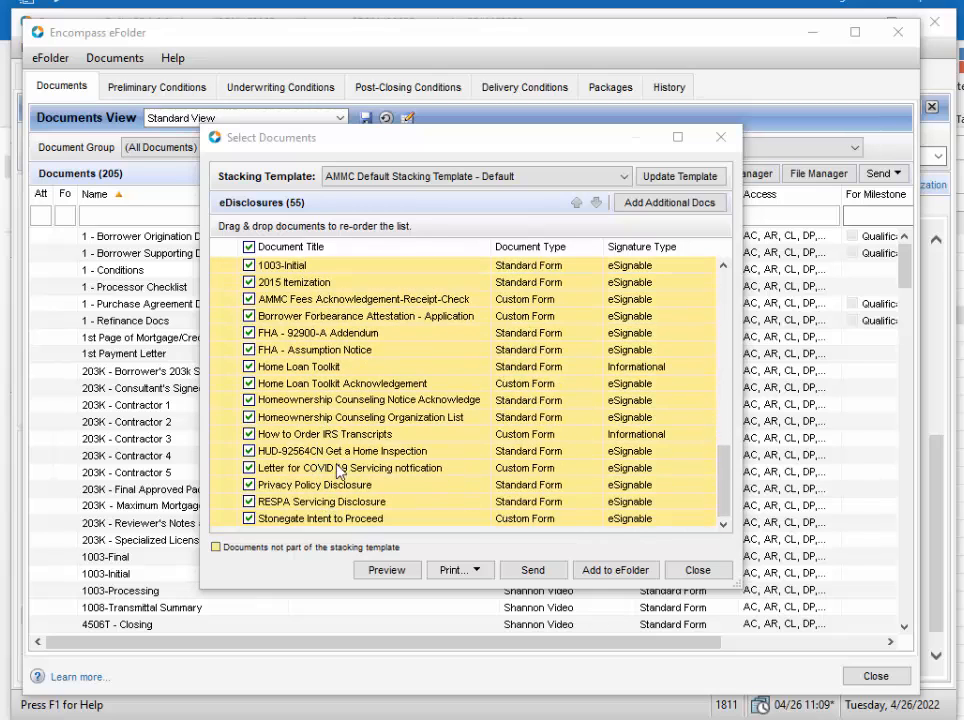
{"action": "left_click", "coordinate": [249, 334]}
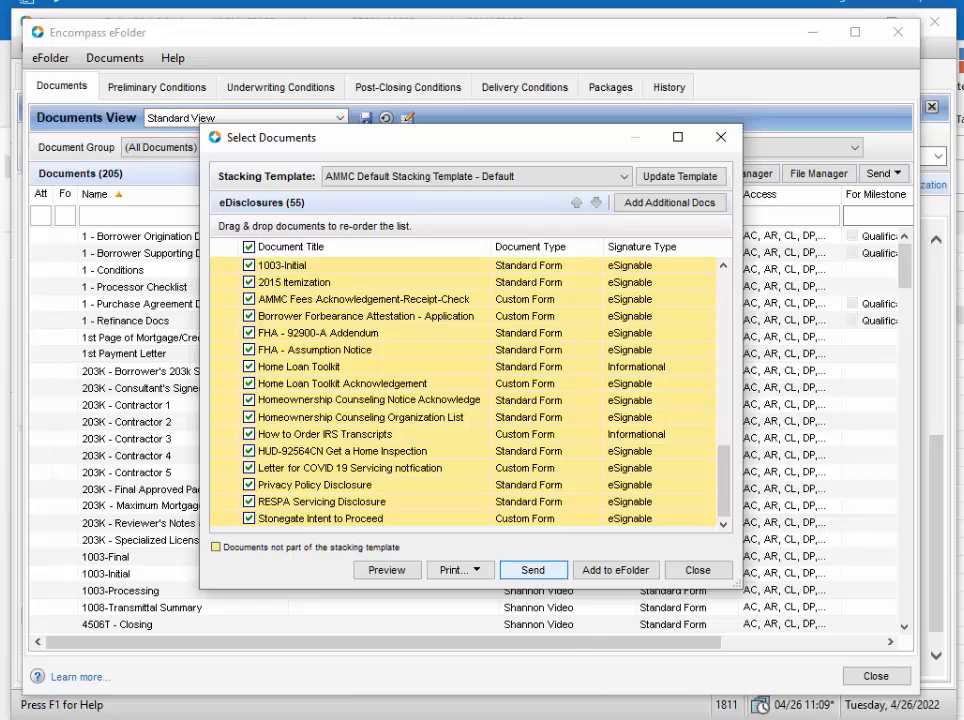
{"action": "left_click", "coordinate": [533, 570]}
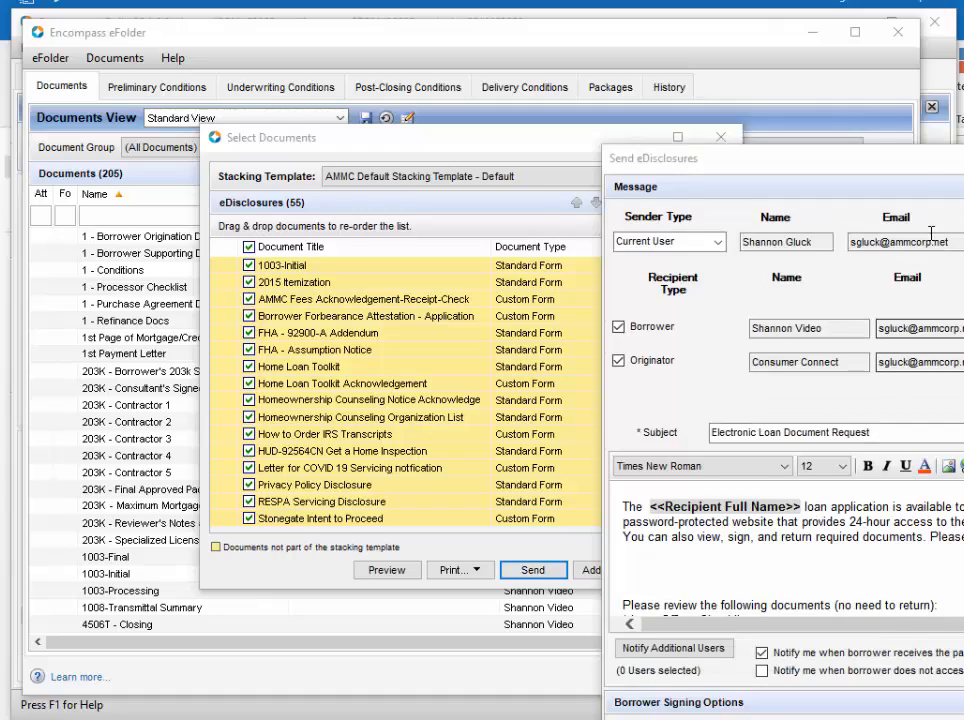
{"action": "left_click_drag", "start_coordinate": [920, 172], "coordinate": [430, 58]}
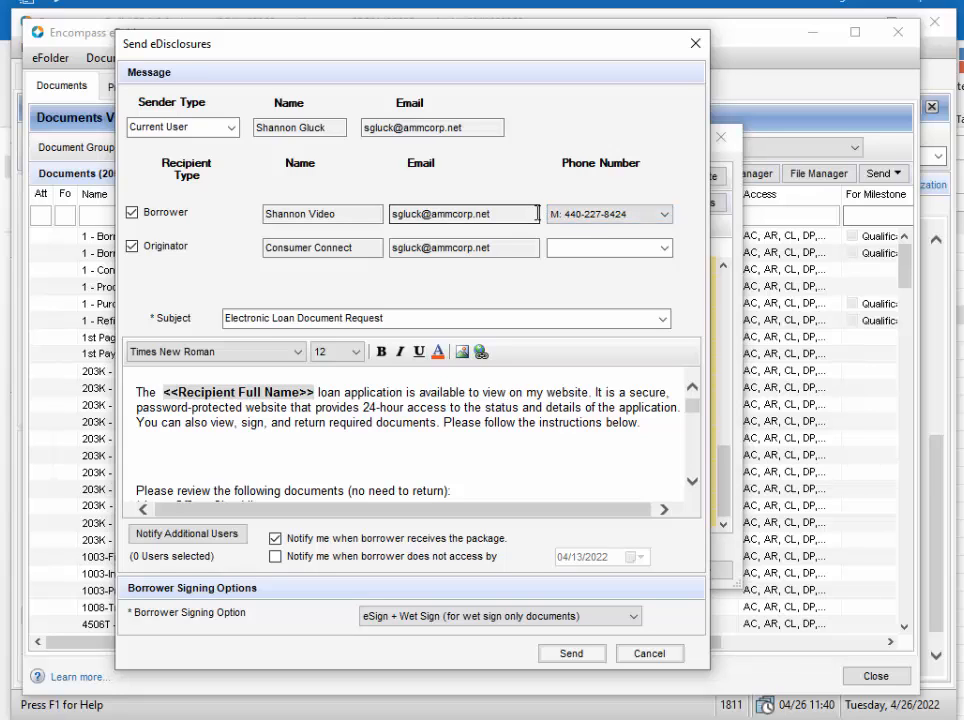
Step: Keep the borrower's mobile number as the recipient phone and enter the originator's phone number
{"action": "left_click", "coordinate": [665, 215]}
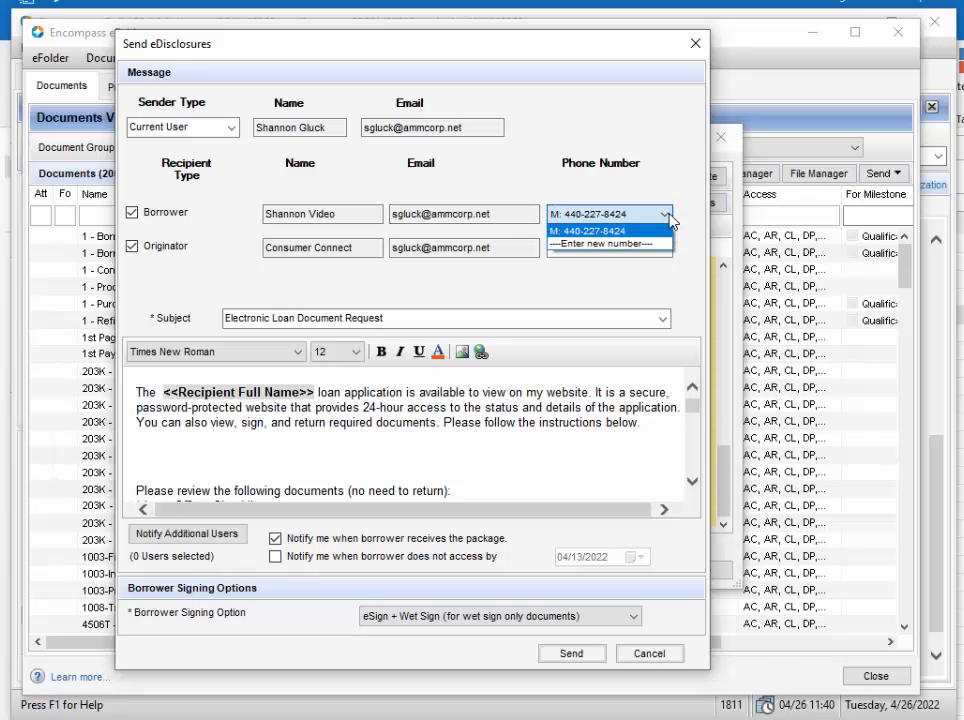
{"action": "left_click", "coordinate": [588, 232]}
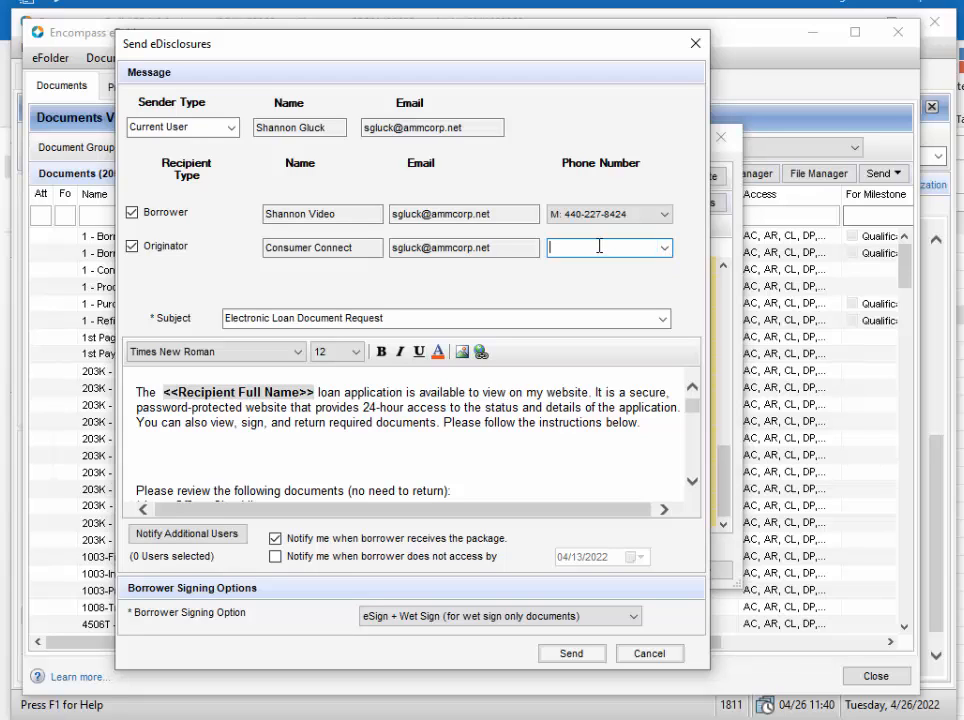
{"action": "key", "text": "Tab"}
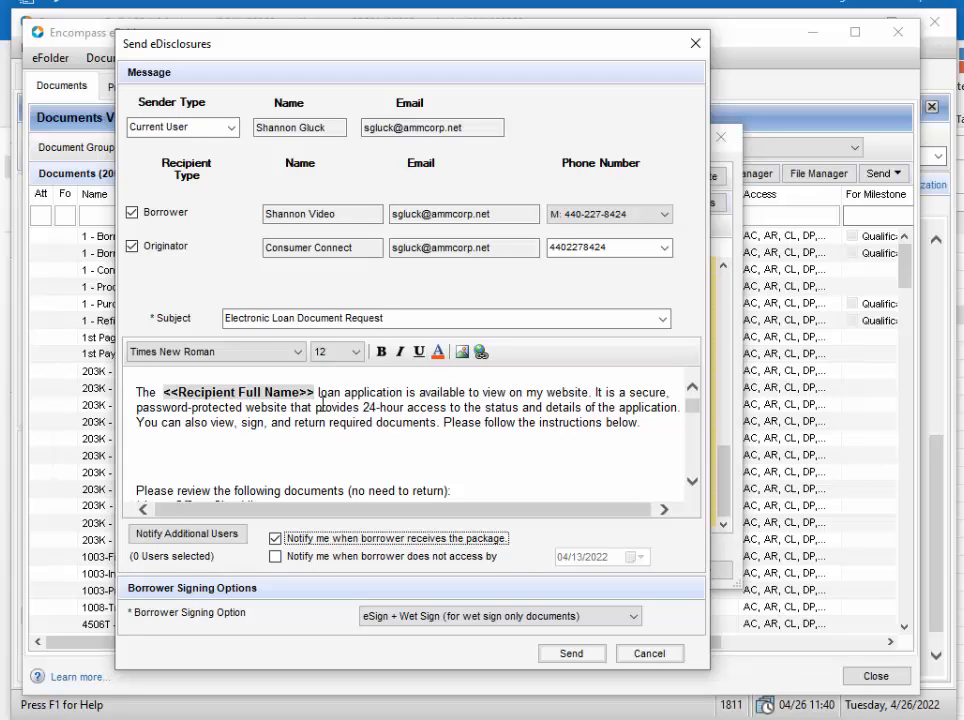
Step: Add "You will need to create a user account and password before signing your documents." to the message above the list of documents for review
{"action": "left_click", "coordinate": [186, 454]}
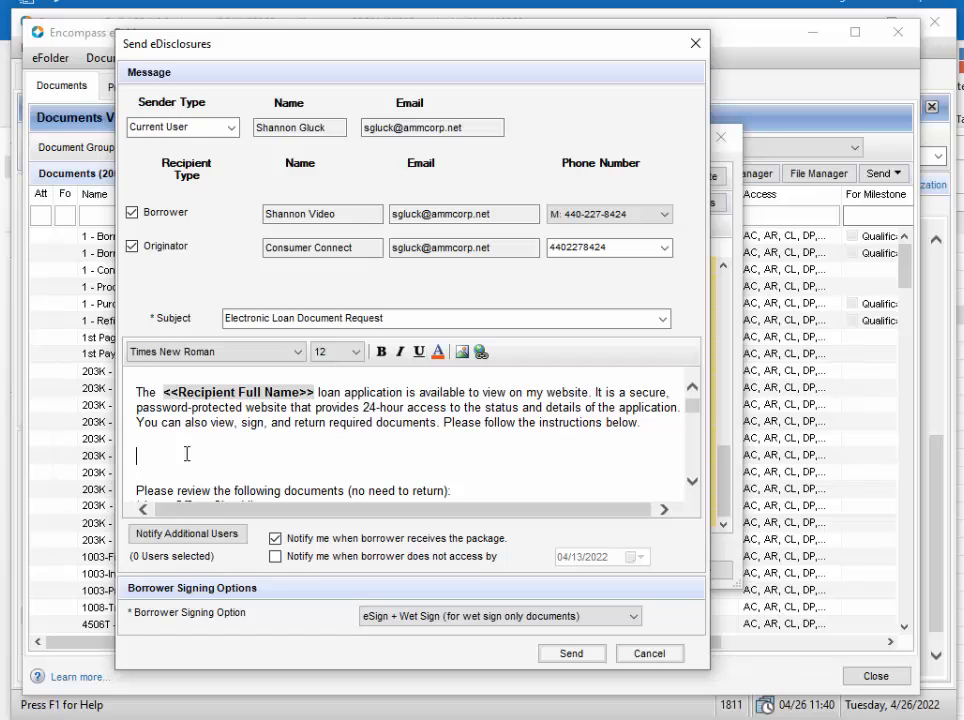
{"action": "type", "text": "You will need to cre"}
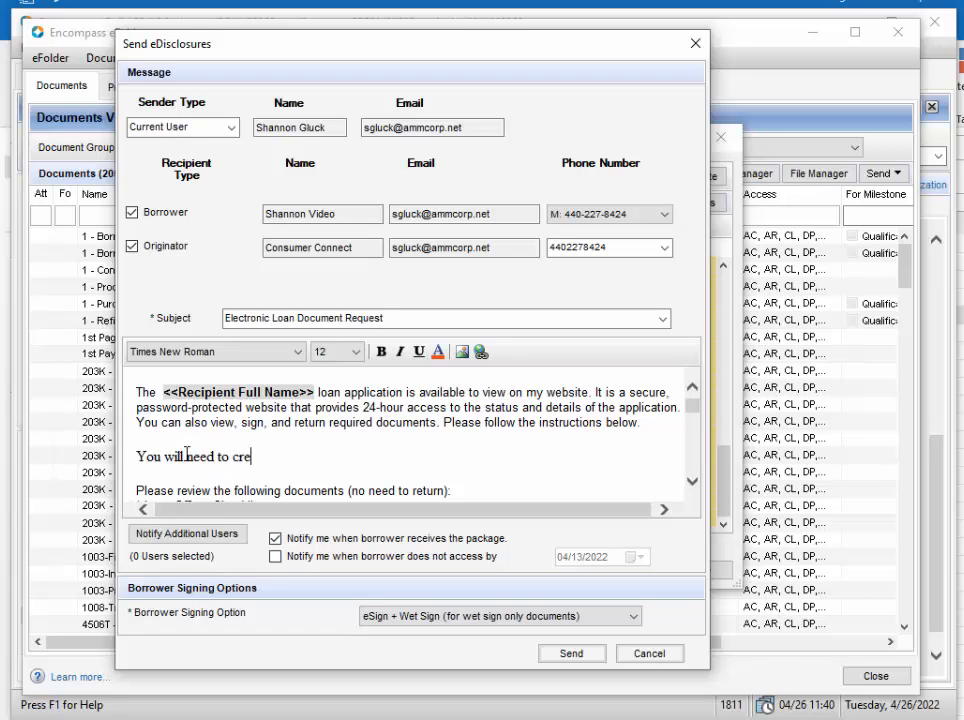
{"action": "type", "text": "ate a user account and passwor"}
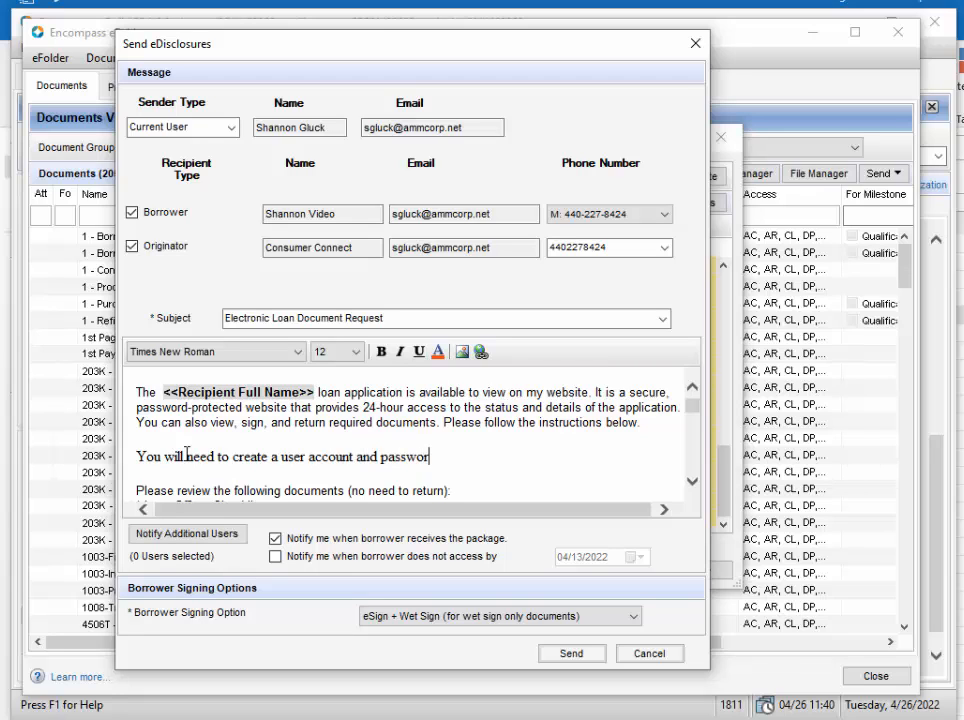
{"action": "type", "text": "d before signing yoru documtner."}
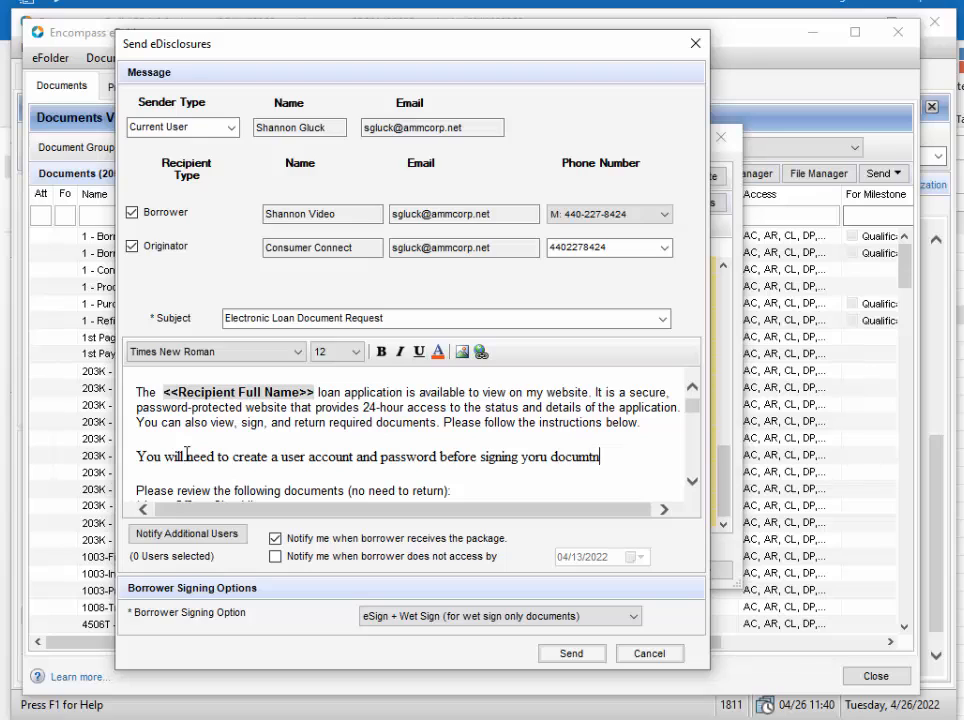
{"action": "key", "text": "BackSpace"}
{"action": "key", "text": "BackSpace"}
{"action": "key", "text": "BackSpace"}
{"action": "key", "text": "BackSpace"}
{"action": "key", "text": "BackSpace"}
{"action": "key", "text": "BackSpace"}
{"action": "key", "text": "BackSpace"}
{"action": "key", "text": "BackSpace"}
{"action": "key", "text": "BackSpace"}
{"action": "key", "text": "BackSpace"}
{"action": "key", "text": "BackSpace"}
{"action": "key", "text": "BackSpace"}
{"action": "key", "text": "BackSpace"}
{"action": "key", "text": "BackSpace"}
{"action": "key", "text": "BackSpace"}
{"action": "key", "text": "BackSpace"}
{"action": "key", "text": "BackSpace"}
{"action": "key", "text": "BackSpace"}
{"action": "key", "text": "BackSpace"}
{"action": "type", "text": "ing"}
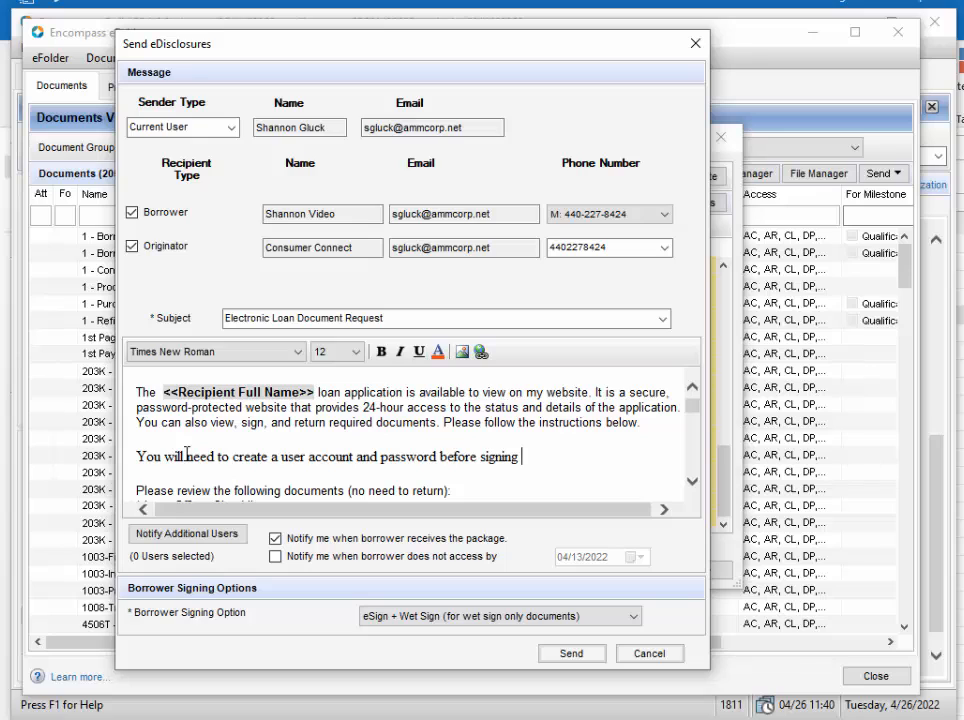
{"action": "type", "text": "your documt"}
{"action": "key", "text": "BackSpace"}
{"action": "type", "text": "ents."}
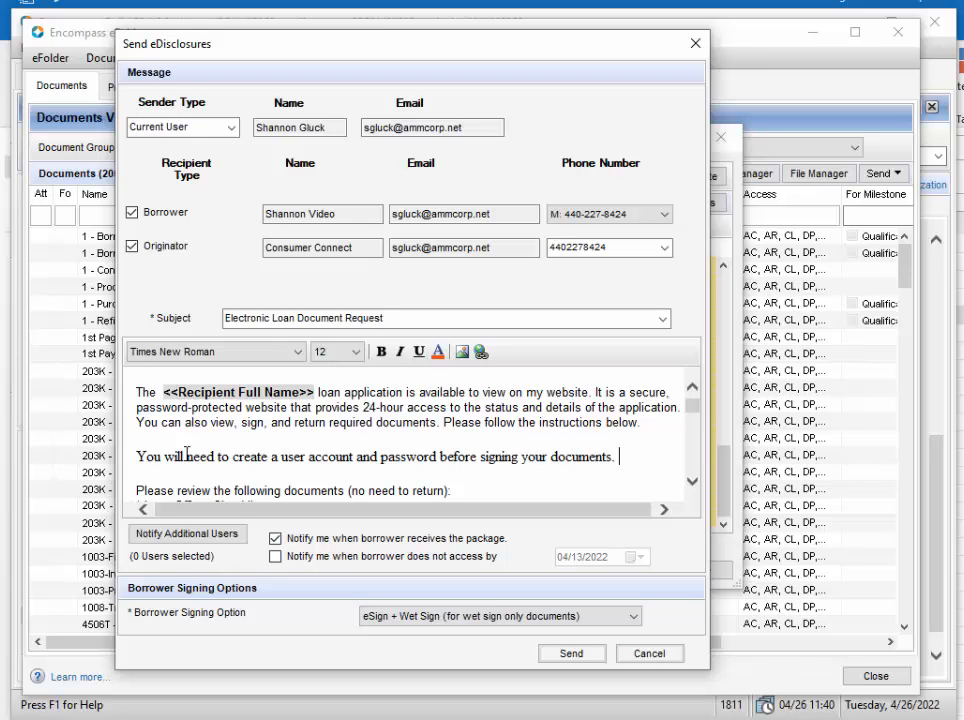
Step: Read through the rest of the message, examining the review and signing document lists and the website and eSigning video links
{"action": "scroll", "coordinate": [344, 422], "scroll_direction": "down", "scroll_amount": 1}
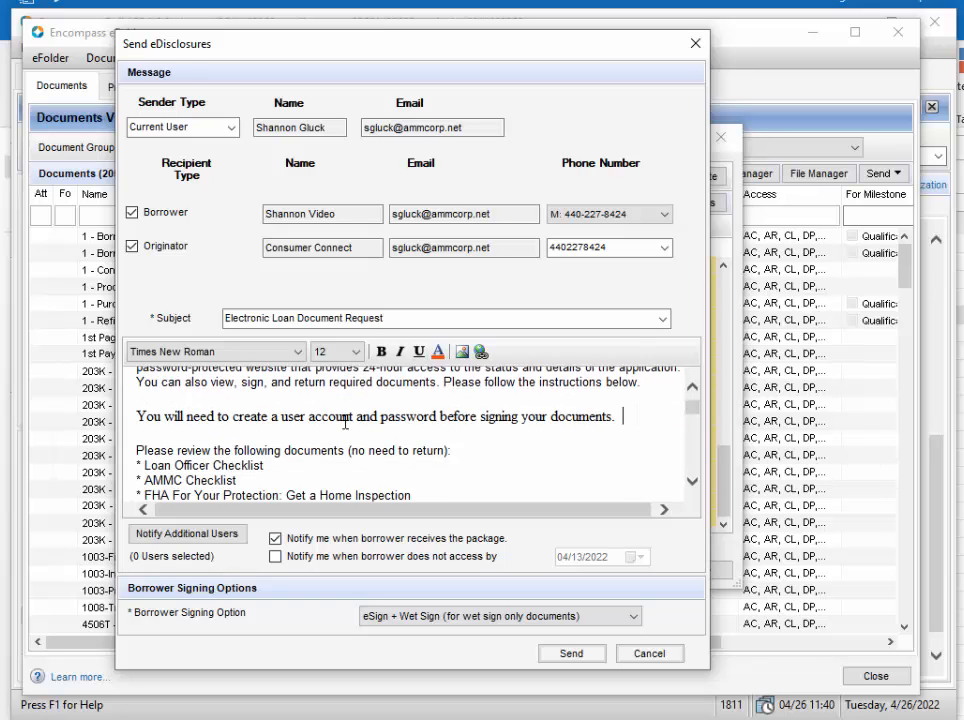
{"action": "scroll", "coordinate": [344, 422], "scroll_direction": "down", "scroll_amount": 1}
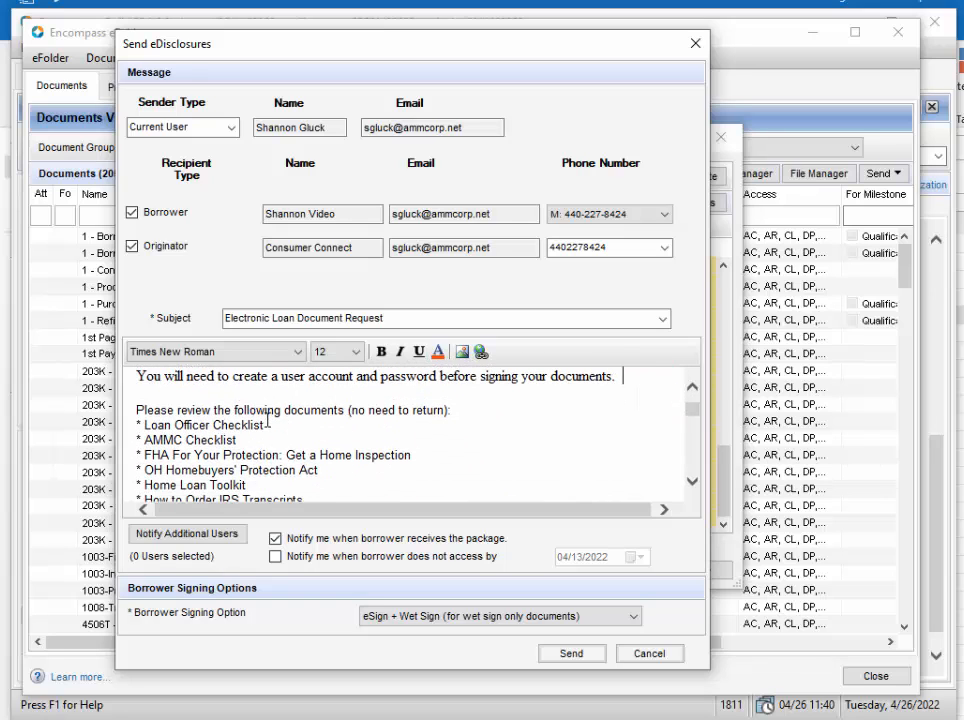
{"action": "scroll", "coordinate": [228, 425], "scroll_direction": "down", "scroll_amount": 1}
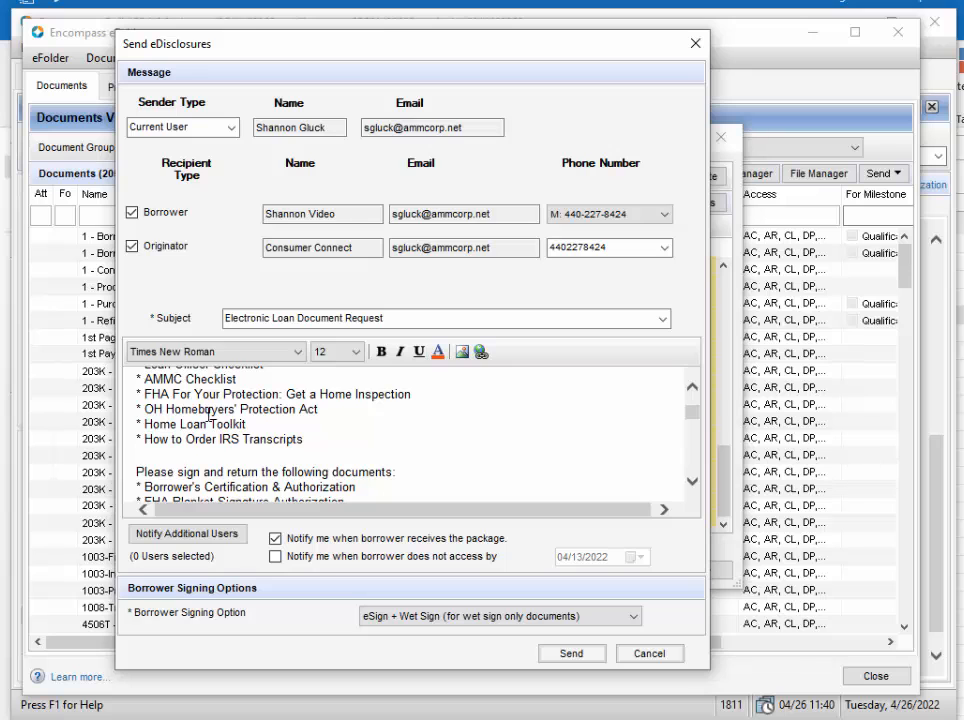
{"action": "scroll", "coordinate": [300, 405], "scroll_direction": "down", "scroll_amount": 1}
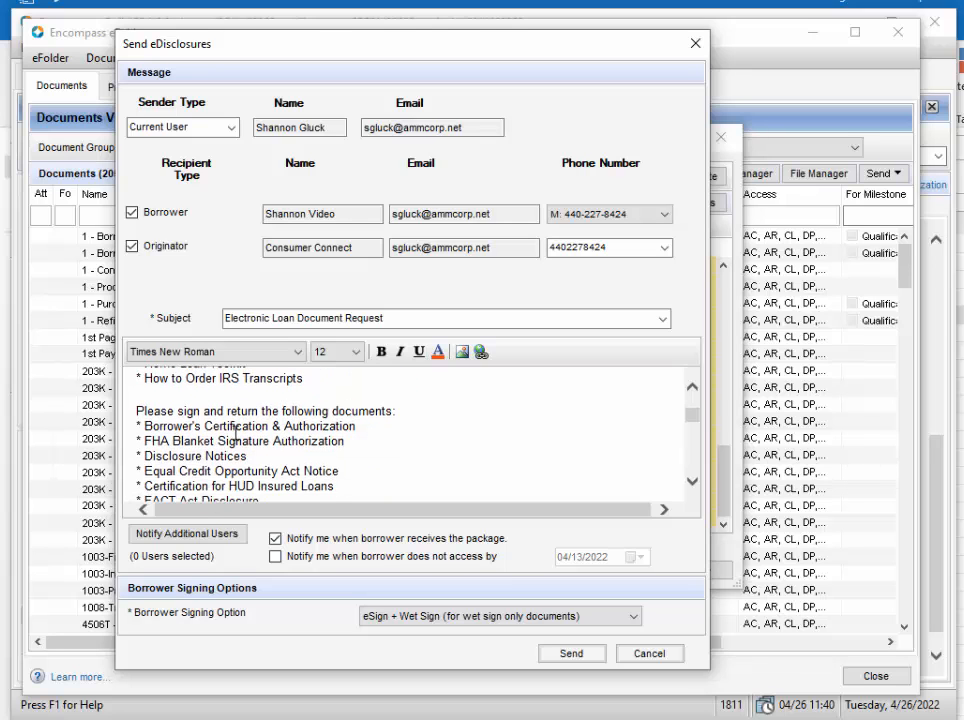
{"action": "scroll", "coordinate": [235, 432], "scroll_direction": "down", "scroll_amount": 8}
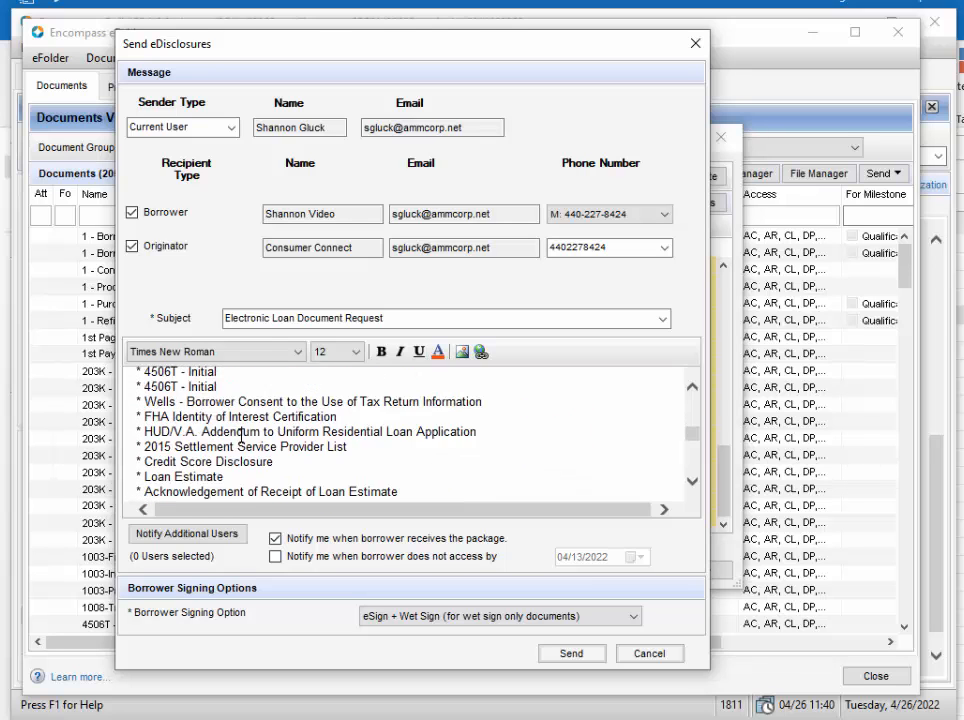
{"action": "scroll", "coordinate": [250, 440], "scroll_direction": "down", "scroll_amount": 10}
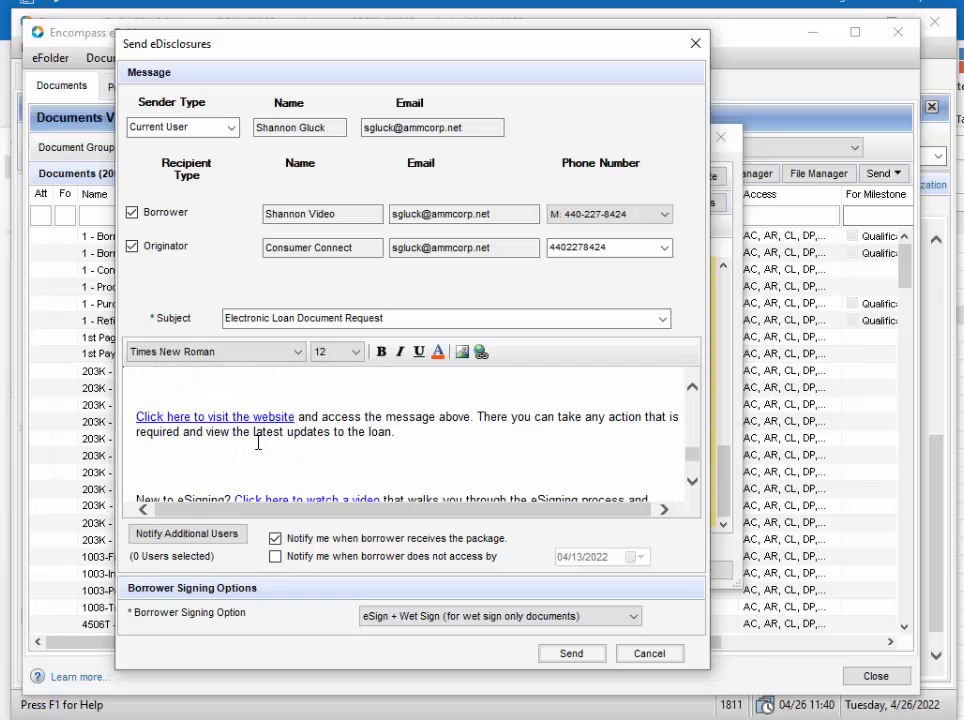
{"action": "scroll", "coordinate": [258, 442], "scroll_direction": "up", "scroll_amount": 2}
{"action": "scroll", "coordinate": [256, 441], "scroll_direction": "down", "scroll_amount": 5}
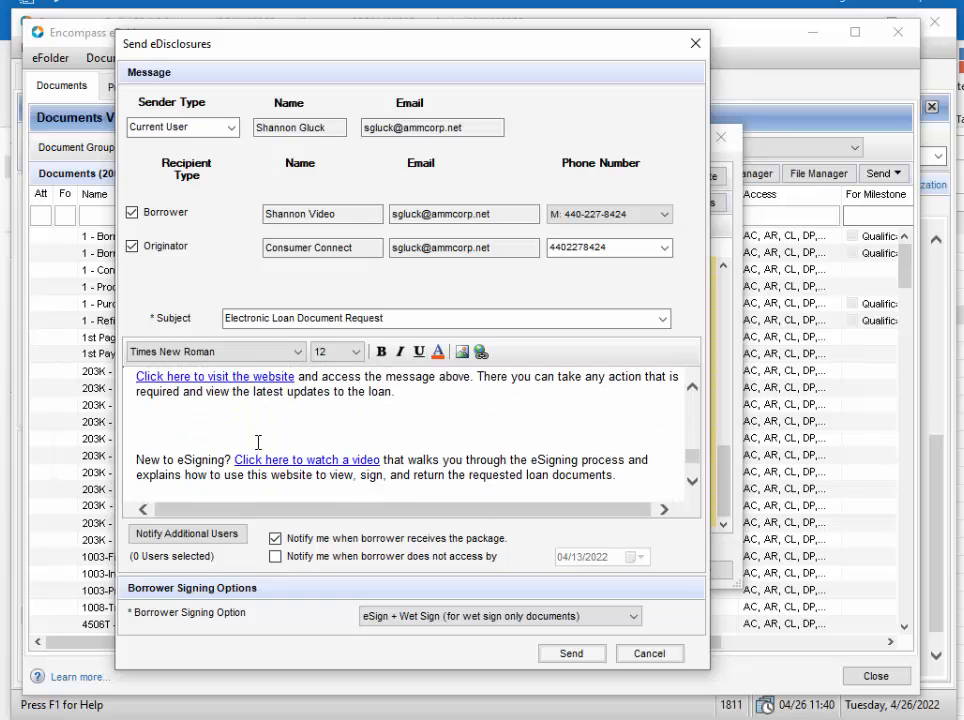
{"action": "scroll", "coordinate": [258, 437], "scroll_direction": "up", "scroll_amount": 3}
{"action": "scroll", "coordinate": [258, 435], "scroll_direction": "up", "scroll_amount": 2}
{"action": "scroll", "coordinate": [258, 433], "scroll_direction": "down", "scroll_amount": 2}
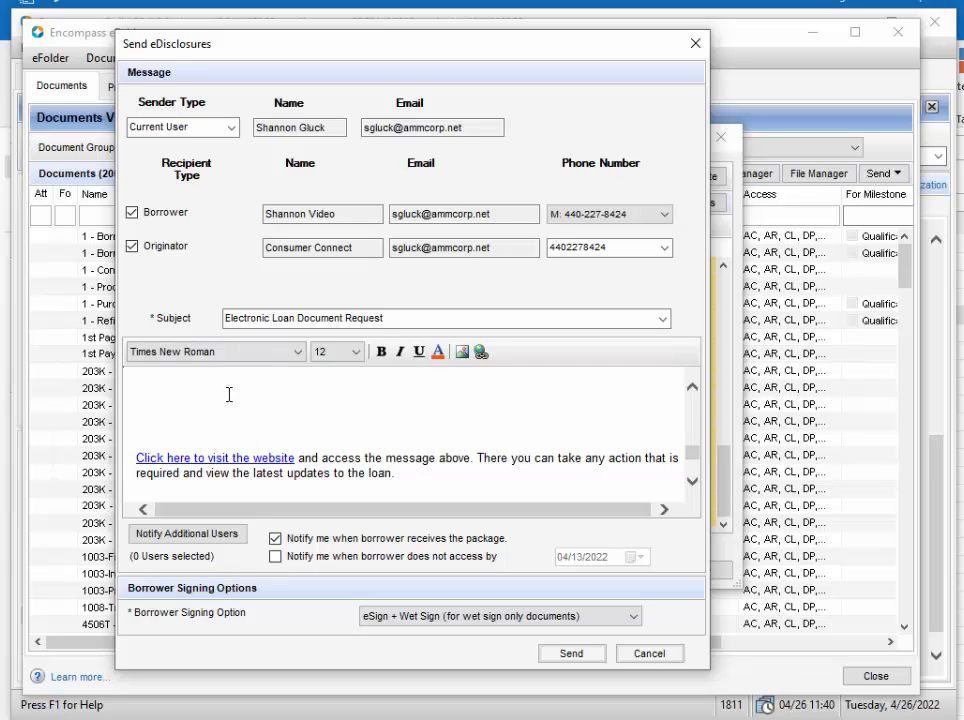
Step: Send the eDisclosures package to the borrower and originator with the eSign + Wet Sign option, accepting the originator eSignature notice and dismissing the email notice
{"action": "scroll", "coordinate": [229, 393], "scroll_direction": "down", "scroll_amount": 2}
{"action": "scroll", "coordinate": [228, 393], "scroll_direction": "up", "scroll_amount": 1}
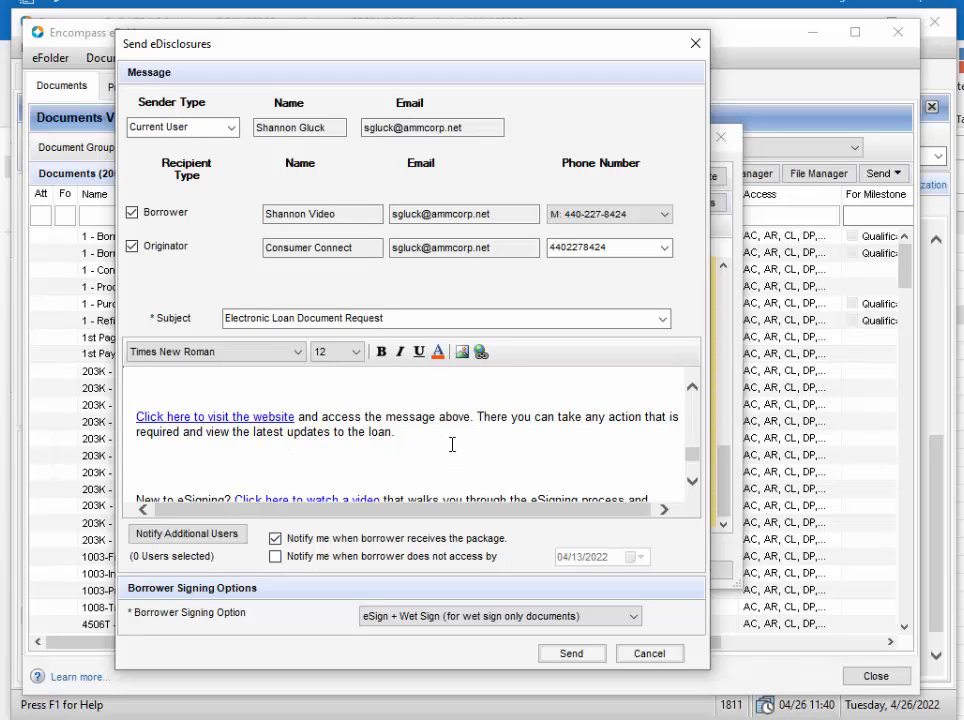
{"action": "scroll", "coordinate": [455, 450], "scroll_direction": "down", "scroll_amount": 2}
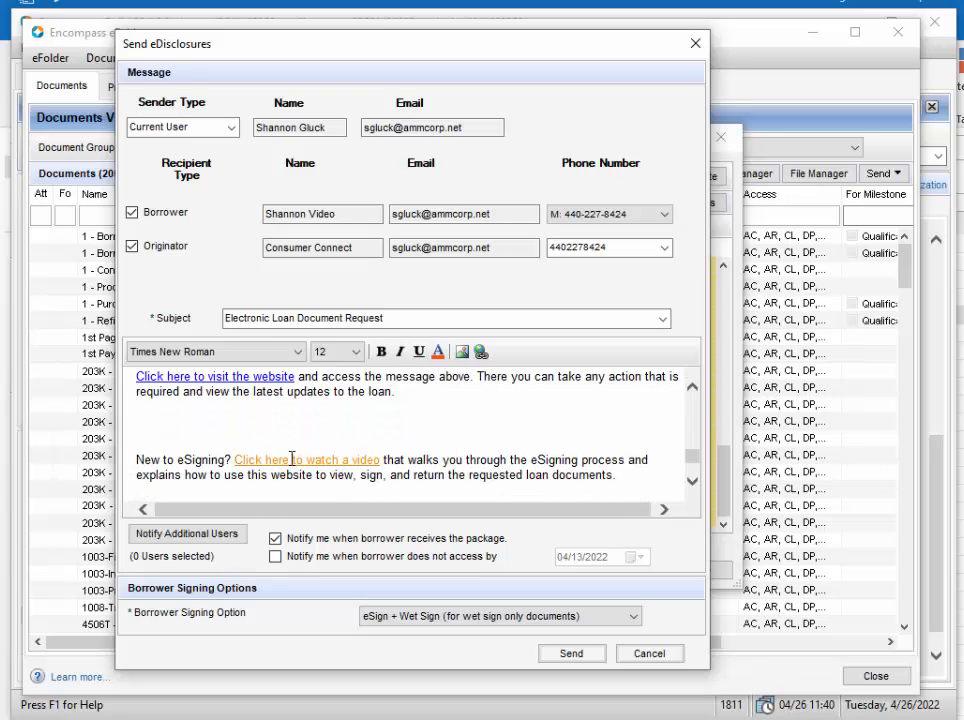
{"action": "scroll", "coordinate": [494, 433], "scroll_direction": "up", "scroll_amount": 1}
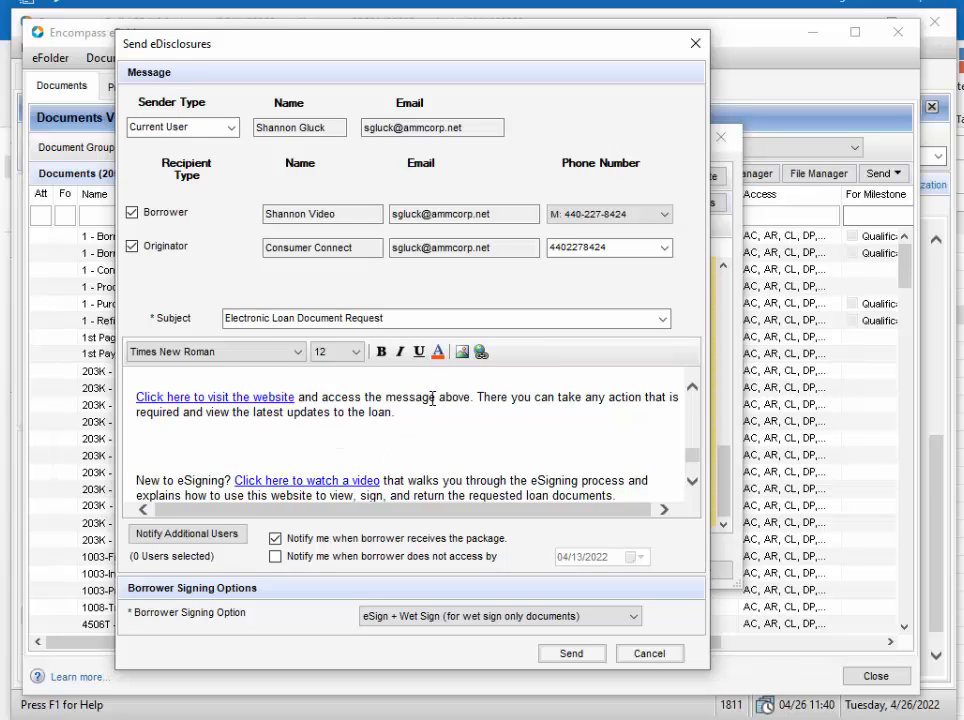
{"action": "left_click", "coordinate": [572, 655]}
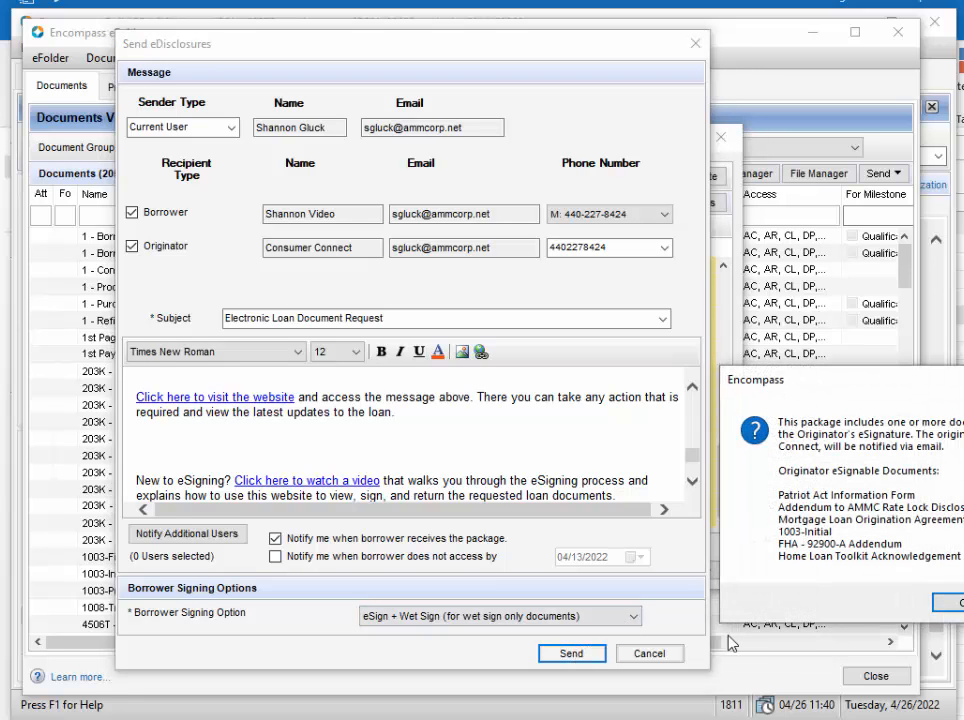
{"action": "left_click_drag", "start_coordinate": [843, 381], "coordinate": [334, 211]}
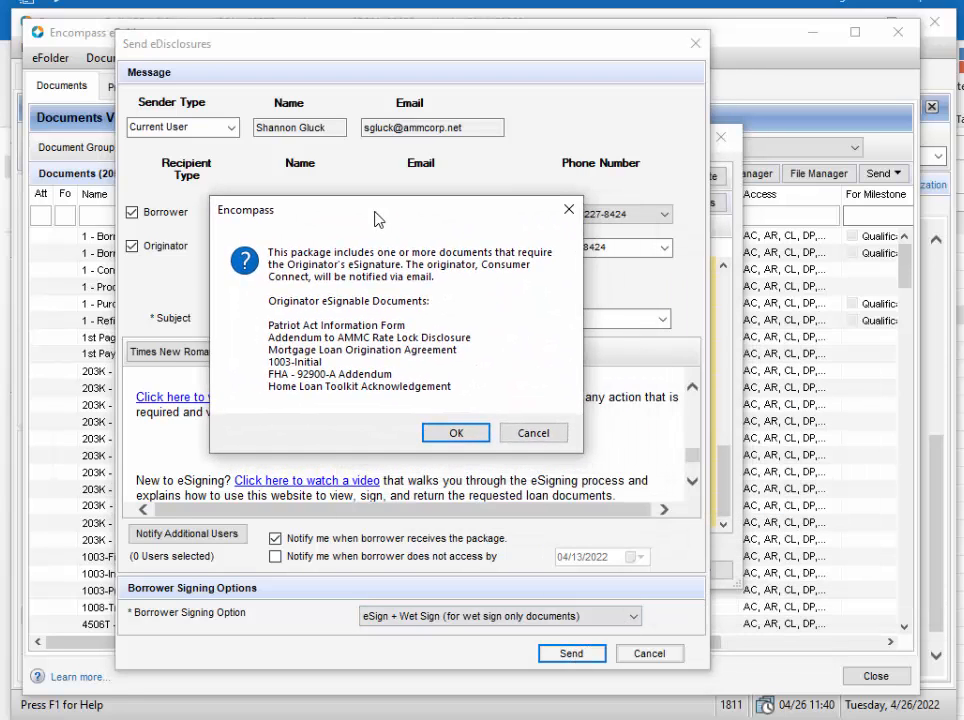
{"action": "left_click", "coordinate": [446, 436]}
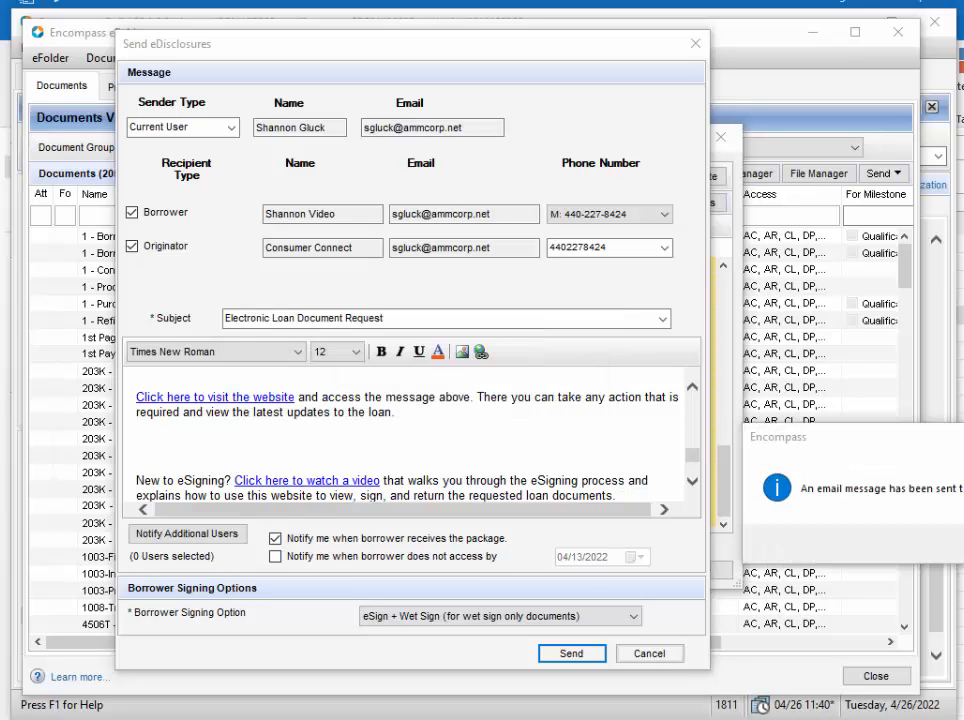
{"action": "left_click_drag", "start_coordinate": [962, 435], "coordinate": [428, 266]}
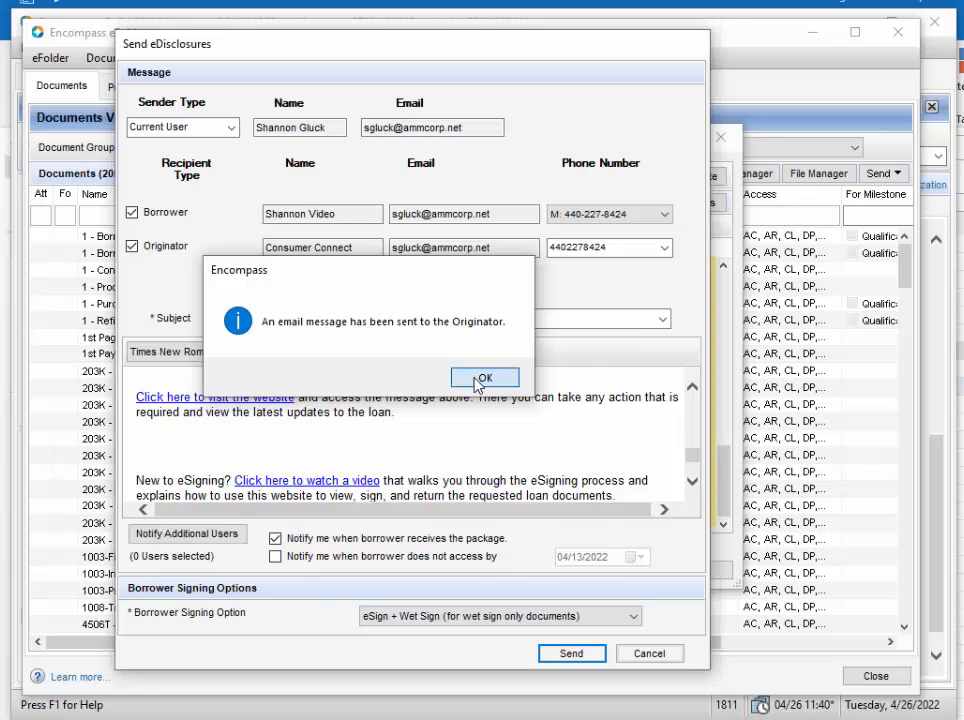
{"action": "left_click", "coordinate": [480, 380]}
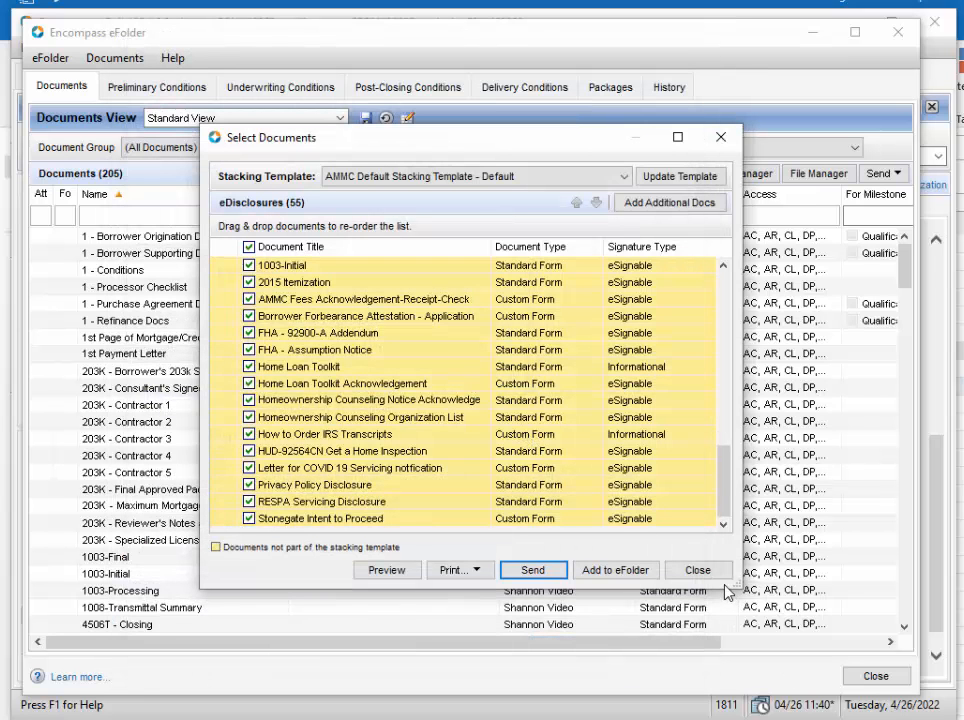